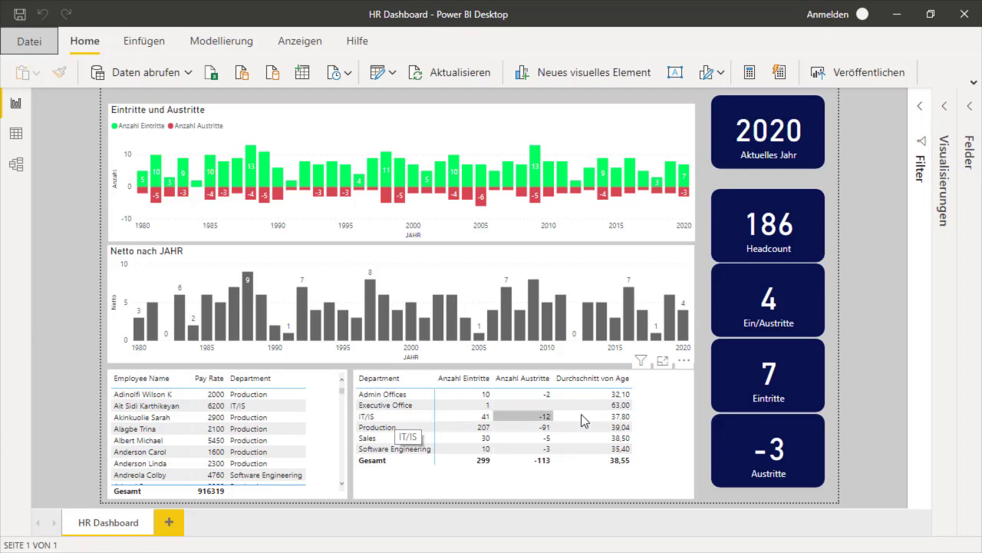
Step: Export the Department table's data to data.csv, overwriting the existing file
click(684, 362)
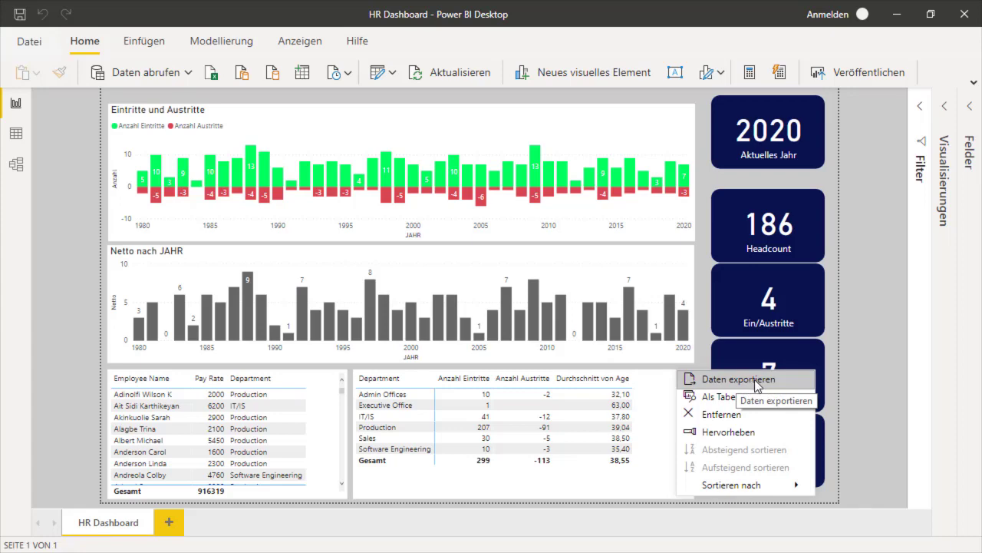
click(759, 386)
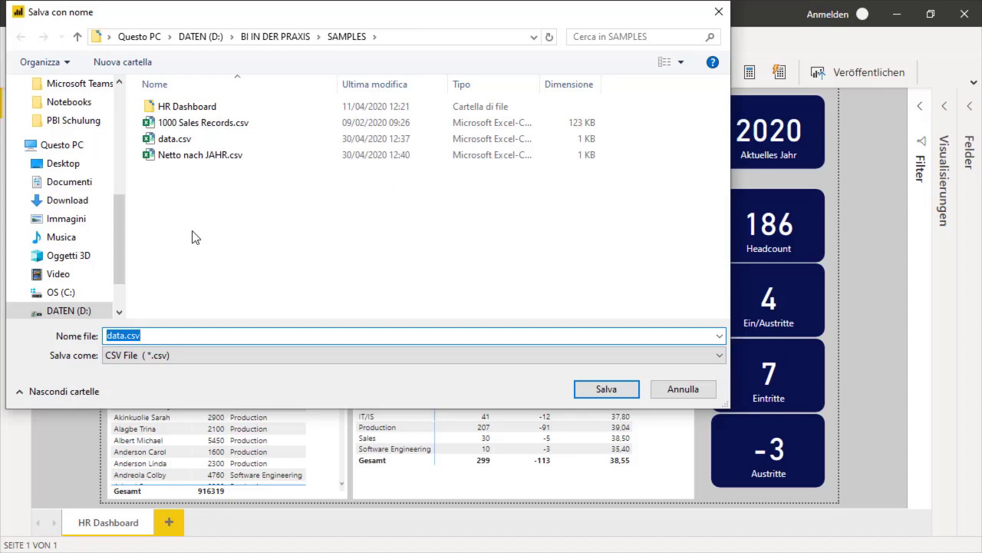
click(626, 391)
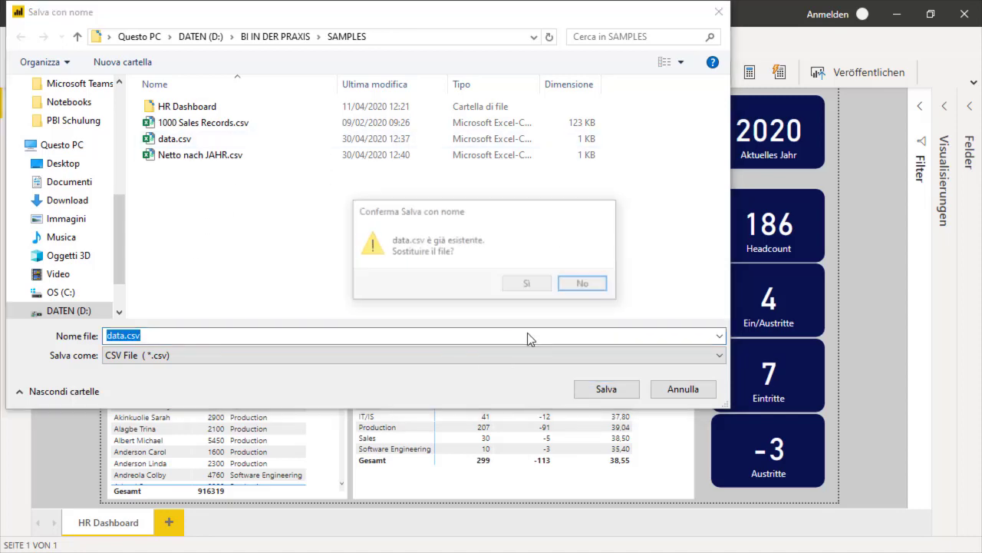
click(522, 285)
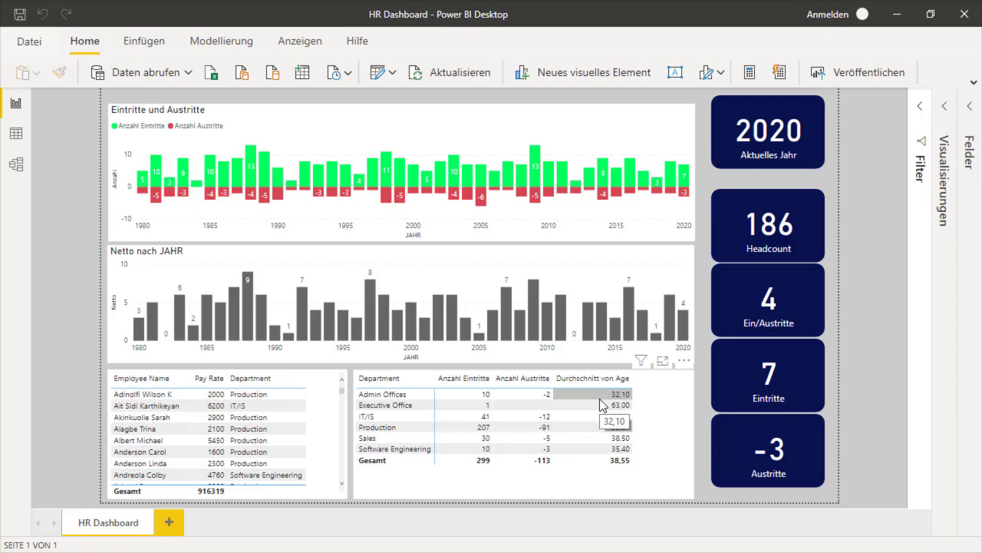
Step: View the Department table's data as a table, then go back to the report
click(683, 361)
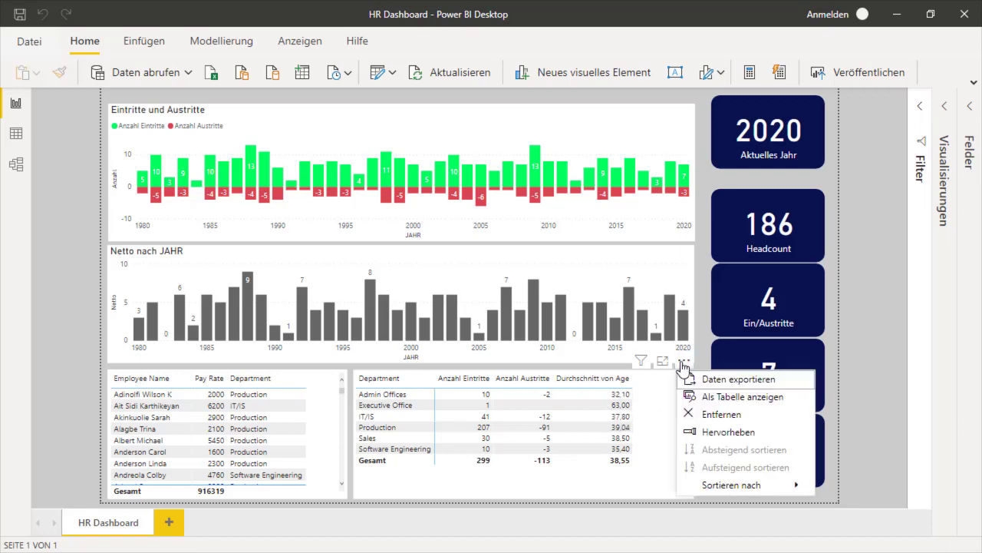
click(741, 405)
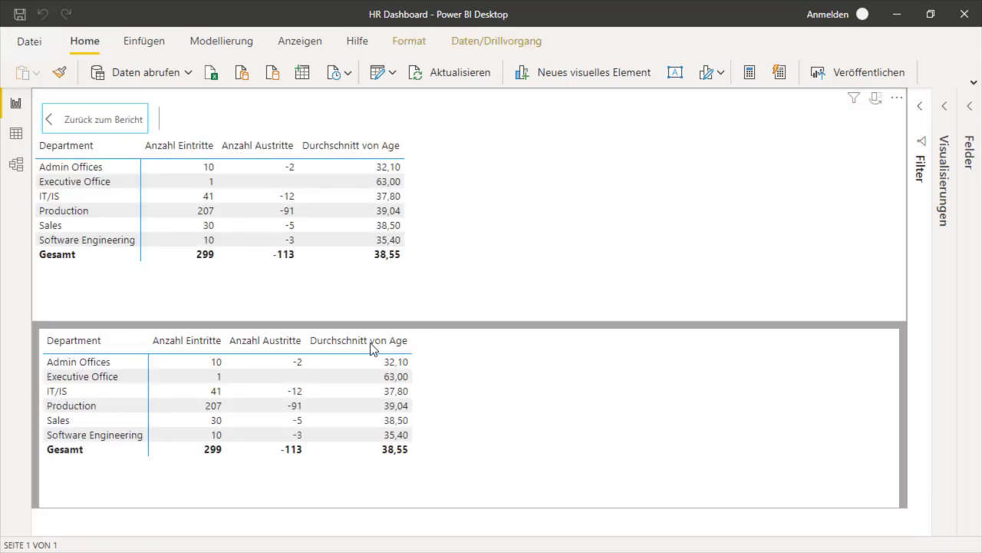
click(92, 123)
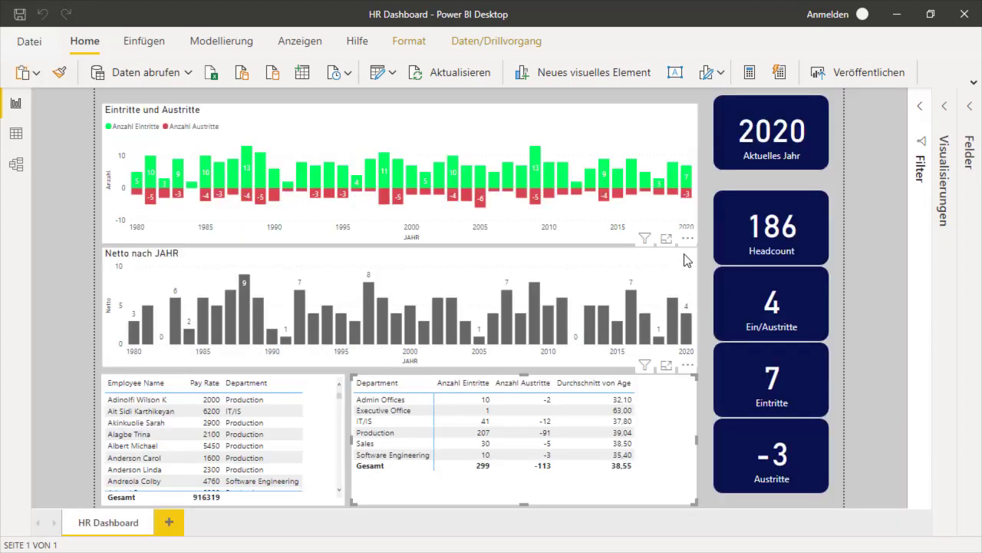
Step: Show the Netto nach JAHR chart's data as a table below the chart
click(688, 240)
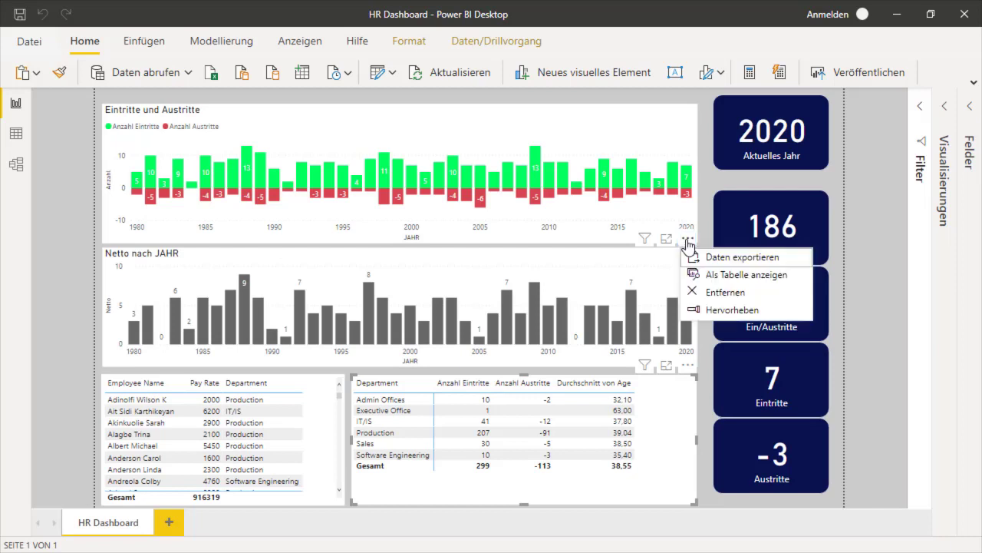
click(722, 275)
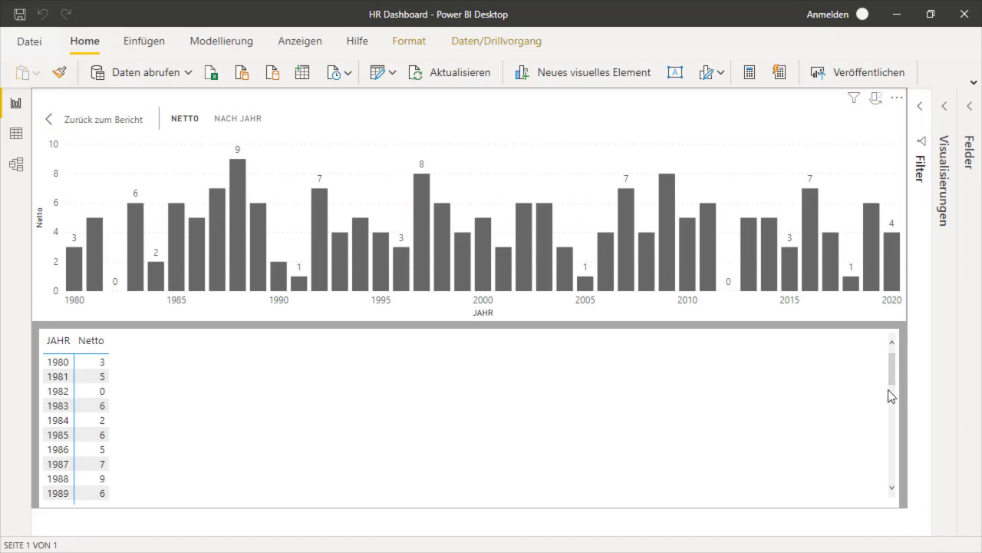
drag(893, 388, 898, 472)
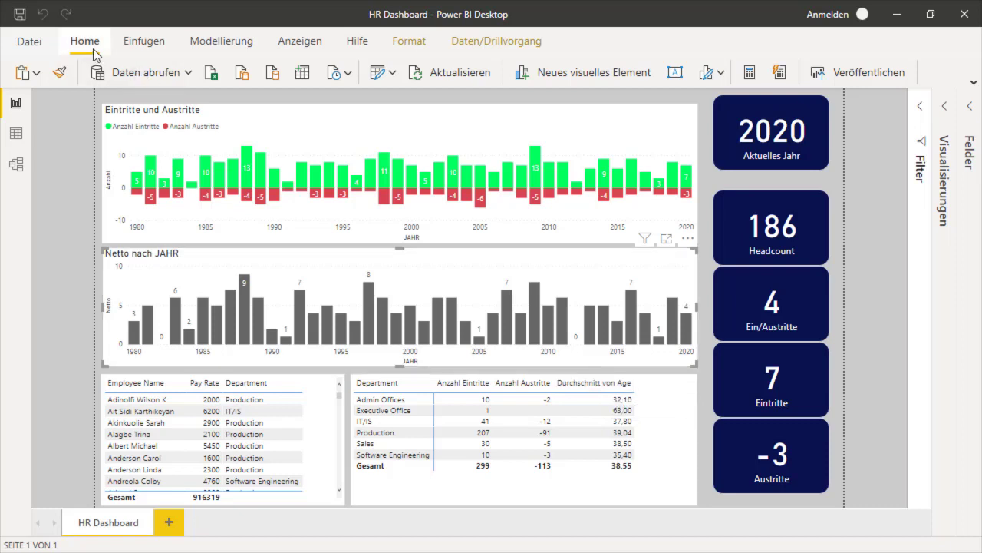
Step: Open Optionen and select Berichtseinstellungen under Aktuelle Datei
click(29, 43)
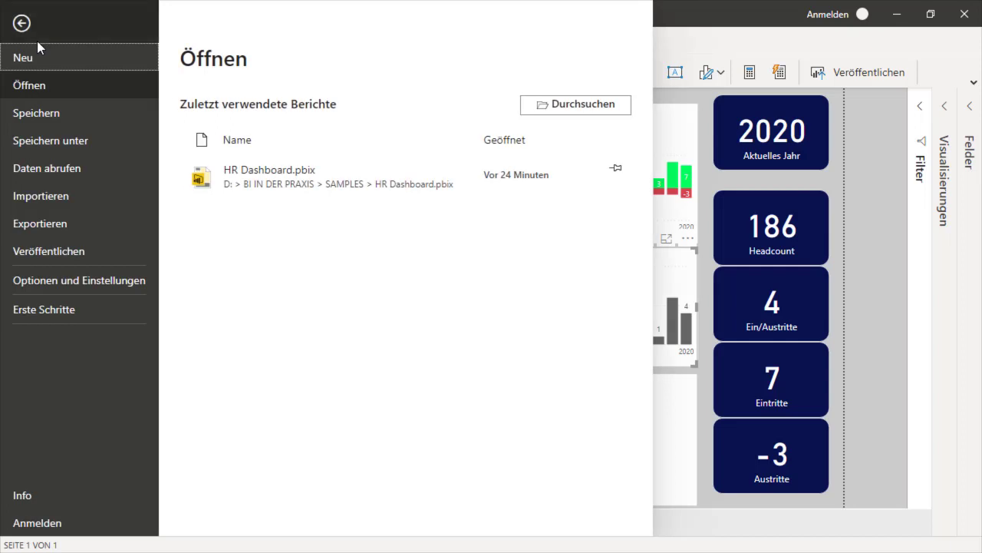
click(74, 284)
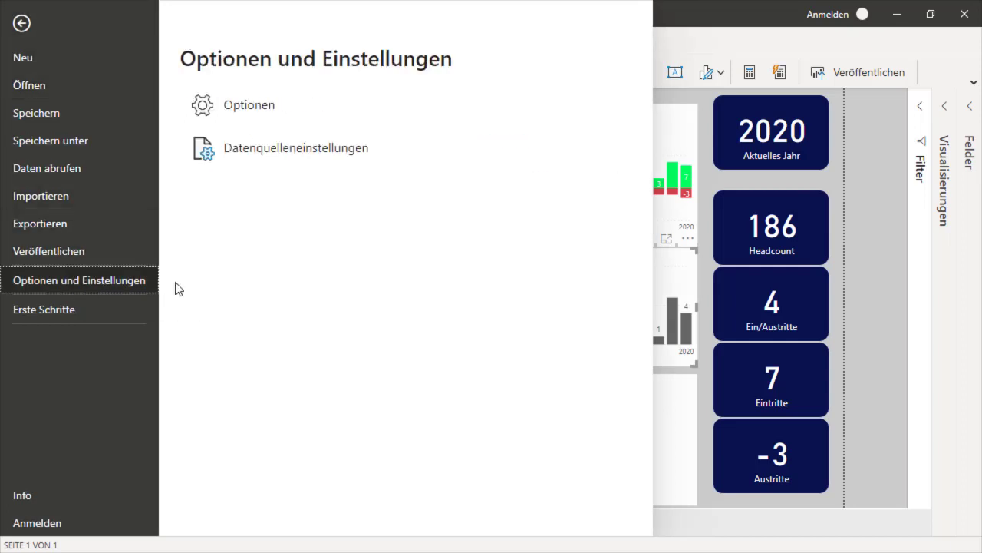
click(294, 118)
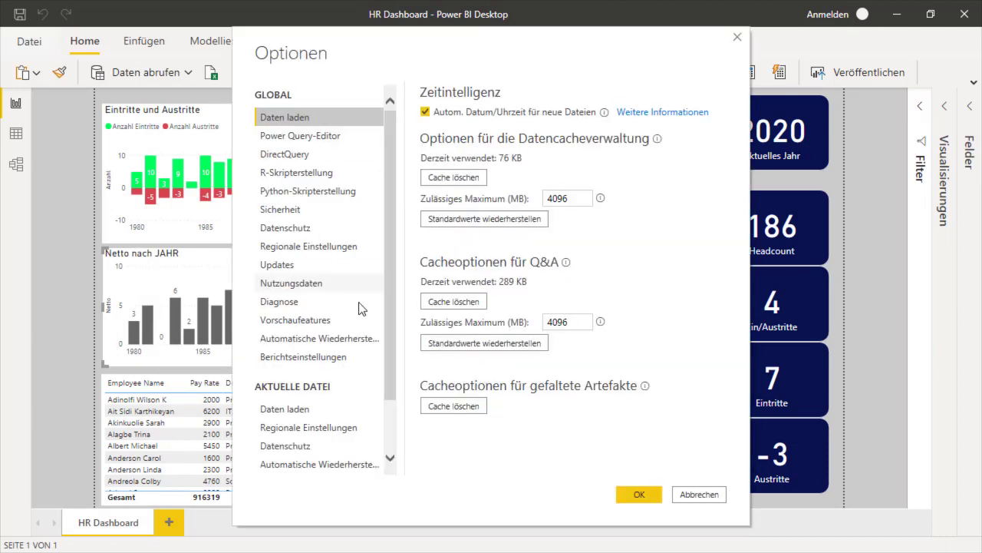
drag(390, 368, 392, 413)
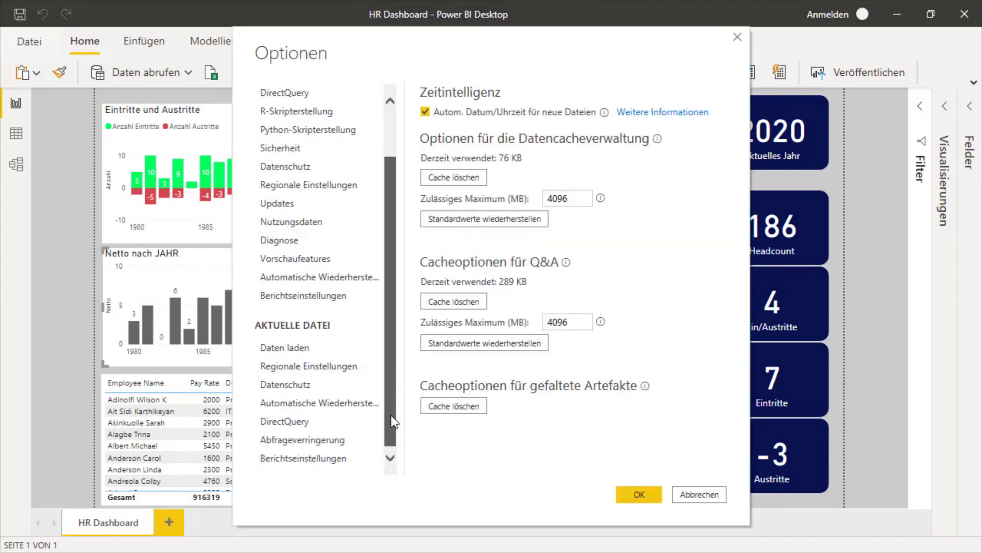
click(315, 458)
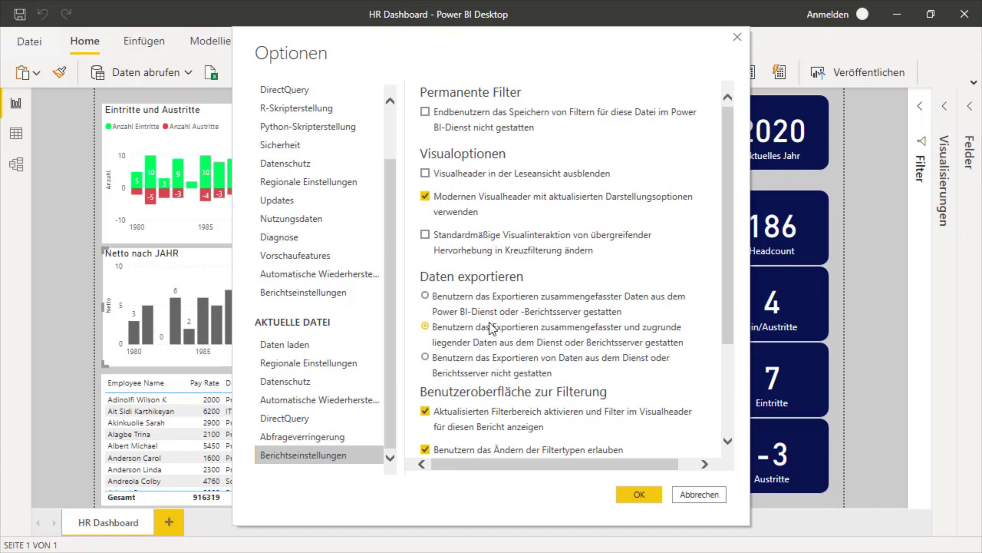
Step: Set Daten exportieren to allow summarized and underlying data, and confirm with OK
click(502, 363)
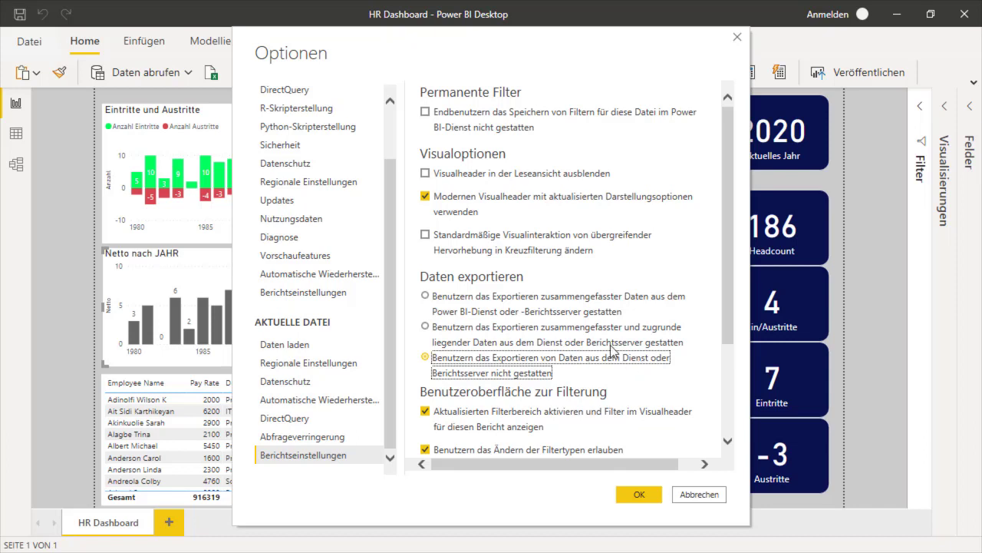
click(572, 305)
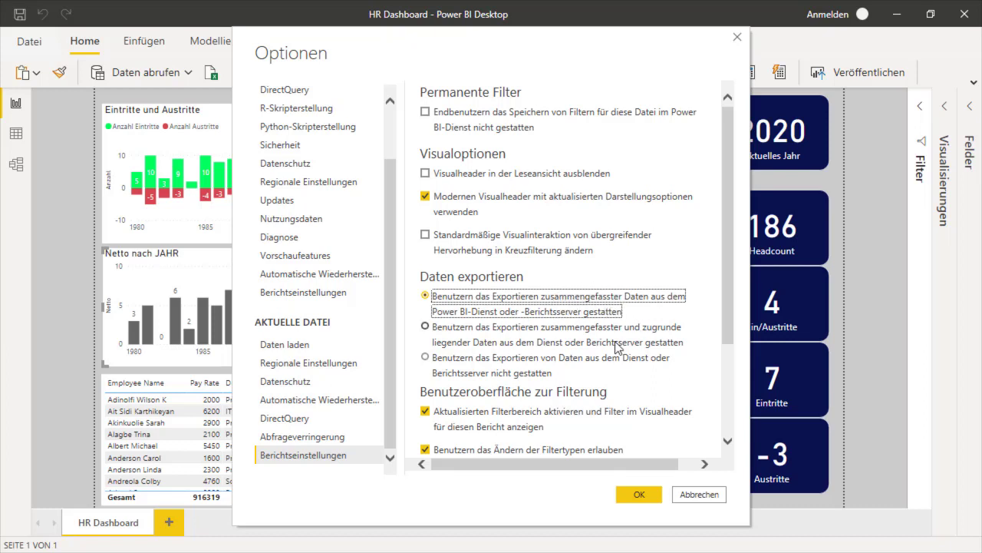
click(538, 341)
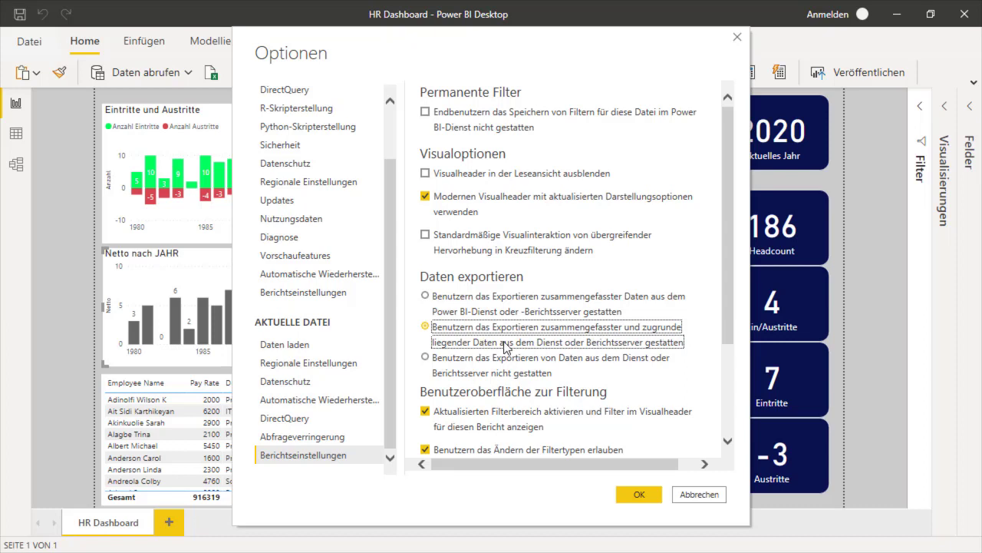
click(637, 494)
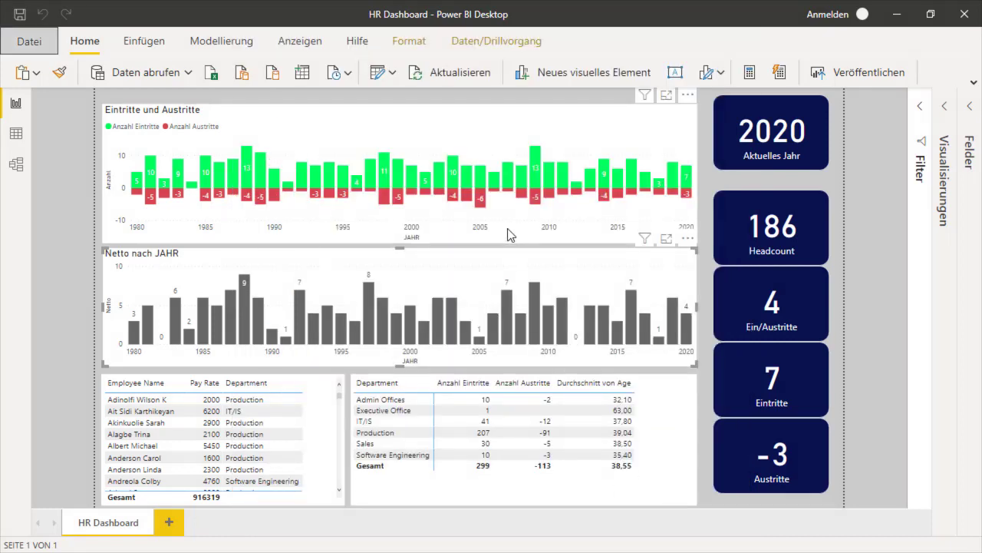
click(688, 242)
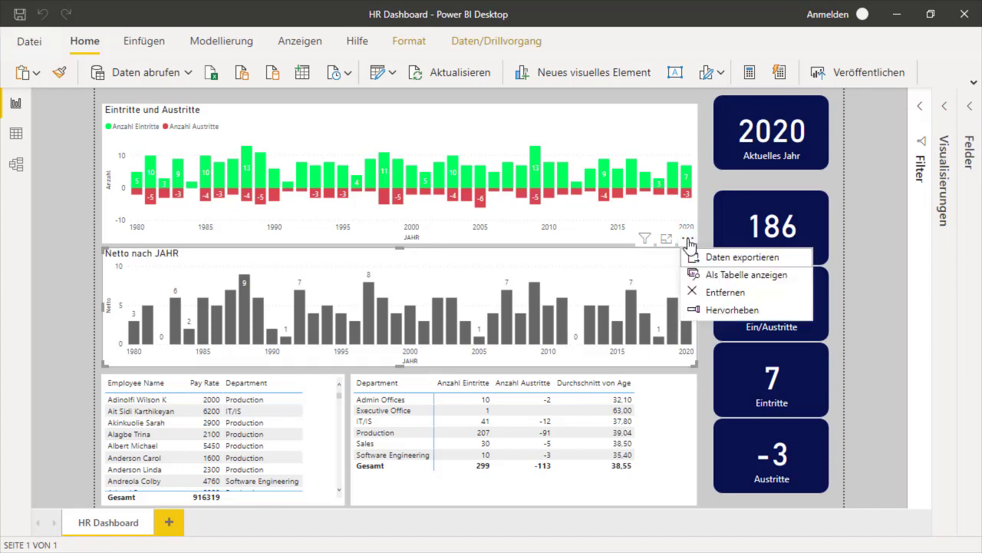
click(733, 259)
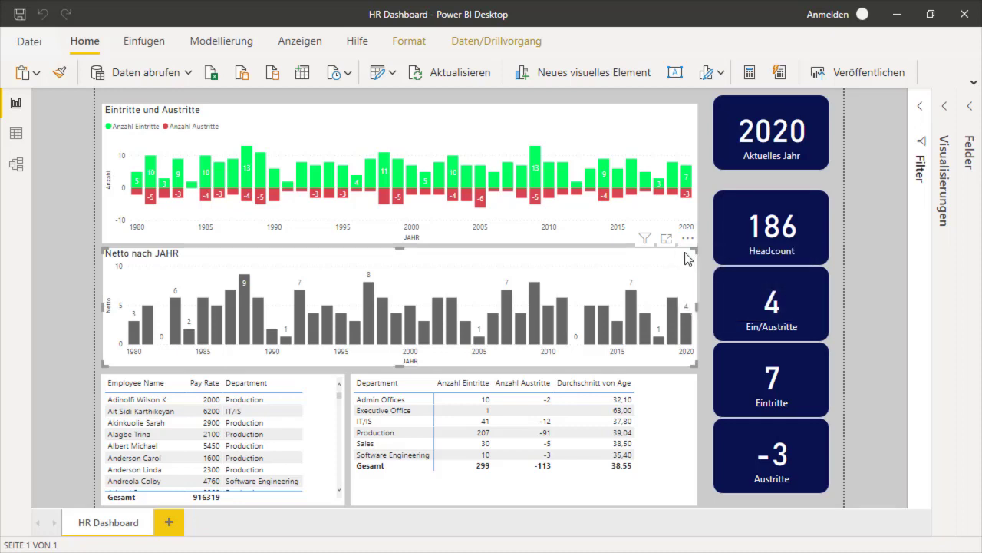
click(674, 389)
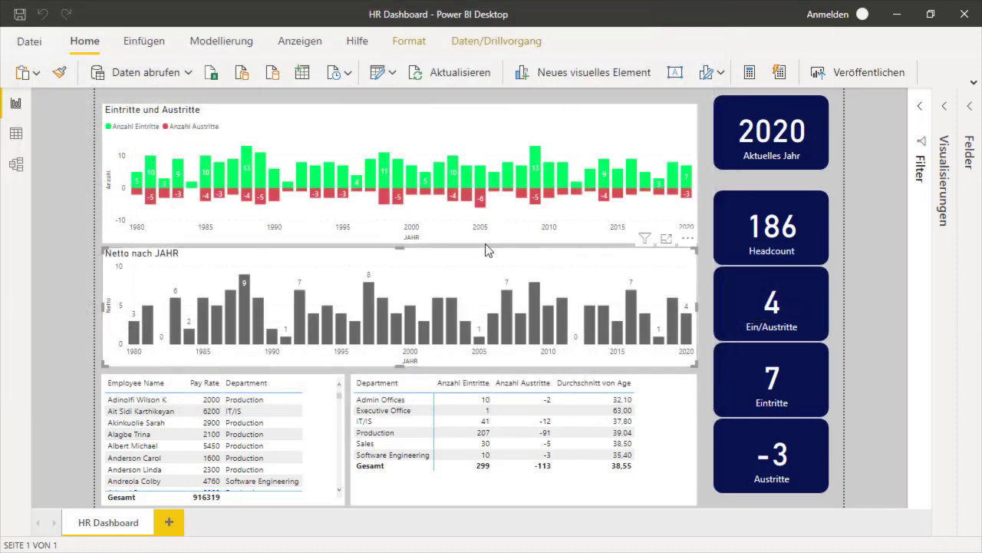